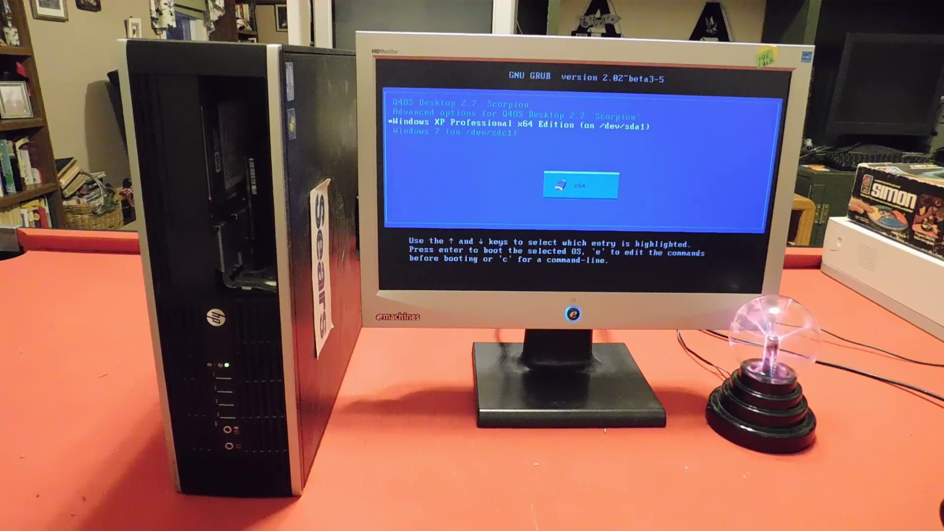
Step: Boot the Windows XP Professional x64 Edition entry from the GRUB menu
key("Return")
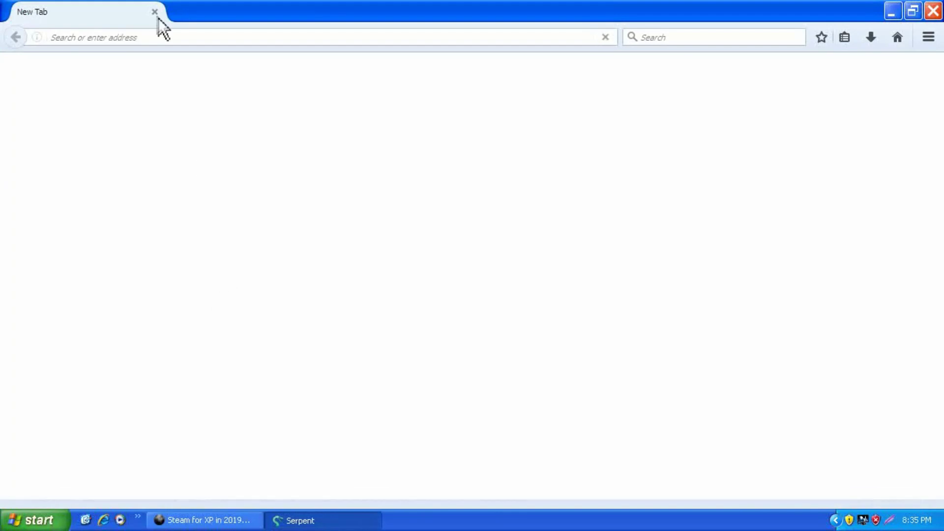
Step: Open the steampowered.com website in the Serpent browser
left_click(215, 34)
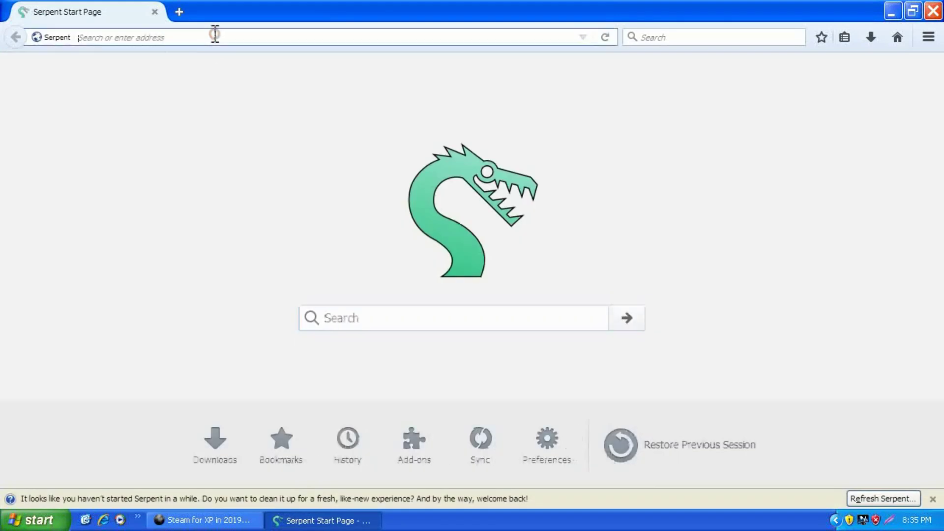
type("steam")
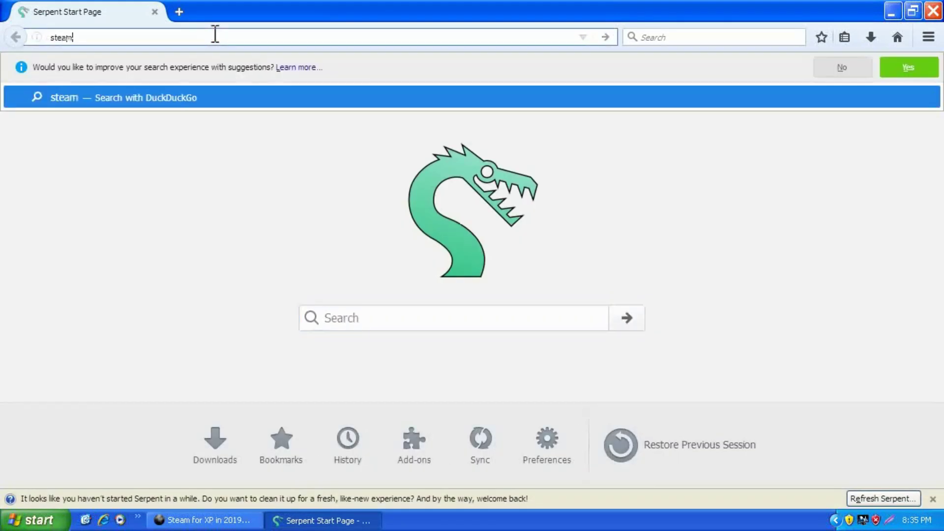
type("powere")
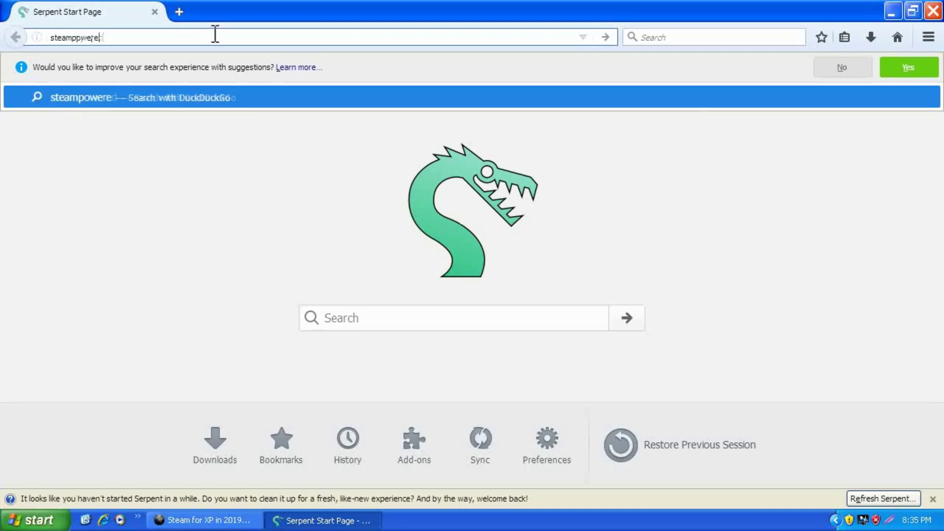
type("d.com")
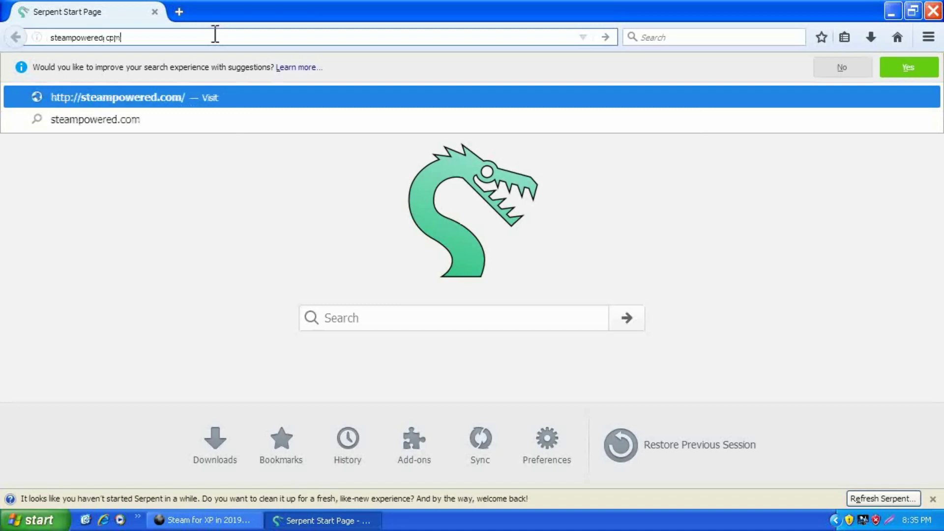
key("Return")
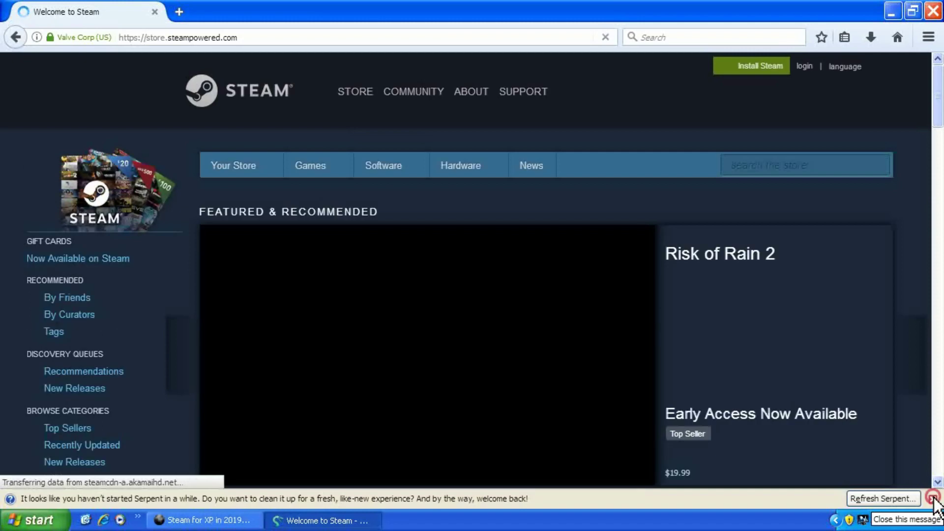
Step: Dismiss the browser refresh notice and download SteamSetup.exe from the Steam store site
left_click(933, 500)
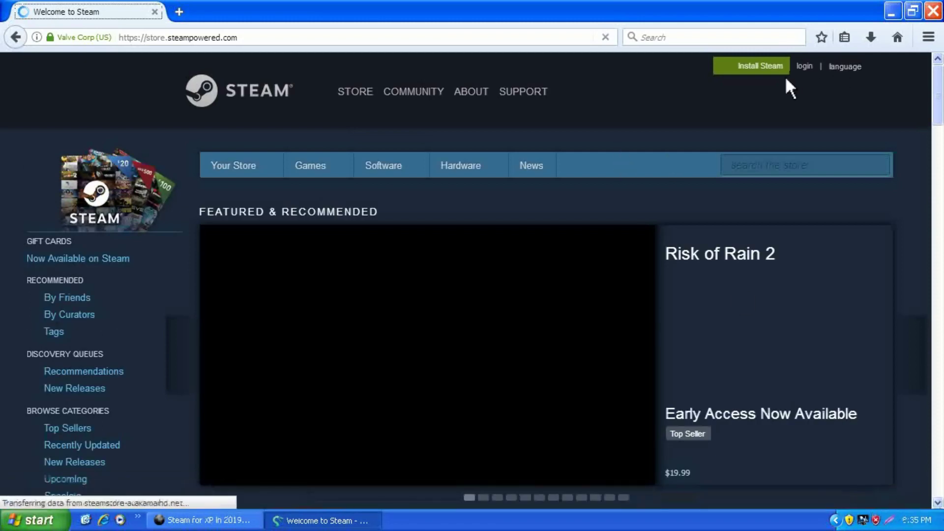
left_click(752, 69)
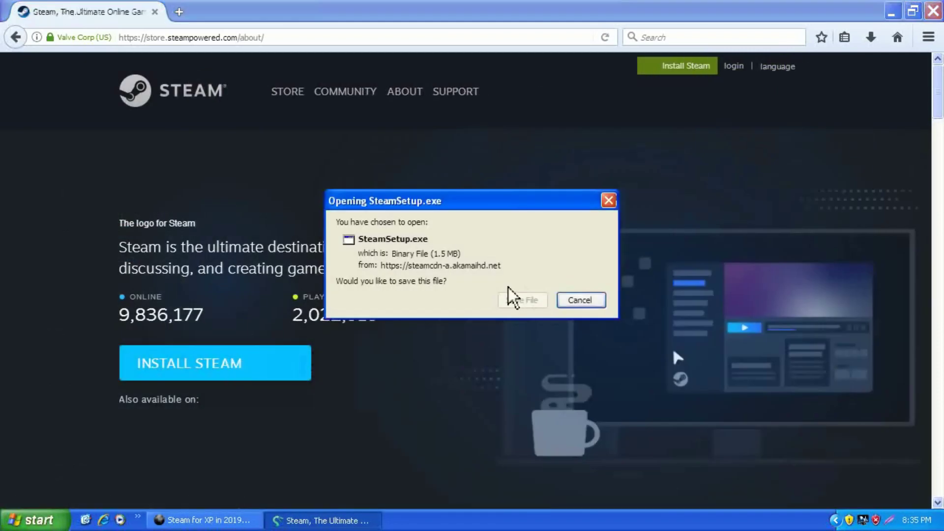
left_click(520, 300)
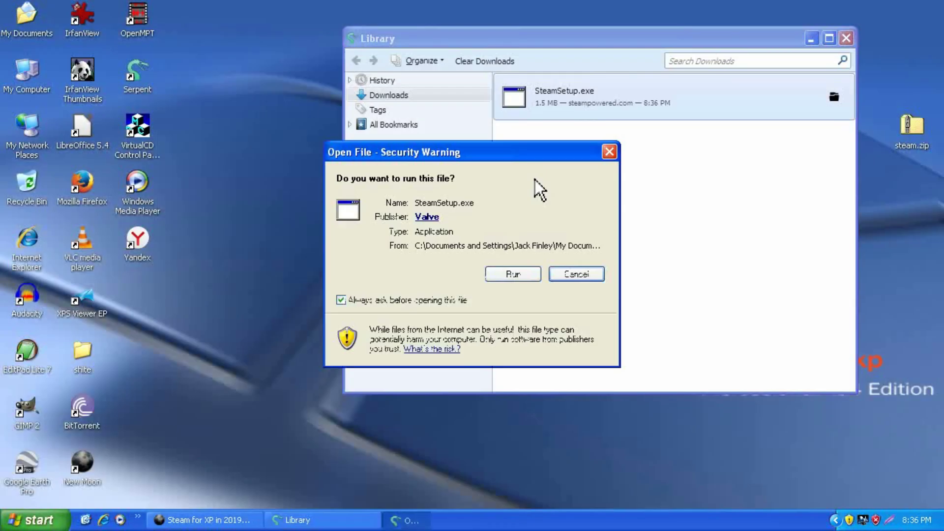
Step: Run SteamSetup.exe, install Steam in English to C:\Program Files (x86)\Steam, launch it and dismiss the error dialog
left_click(529, 274)
left_click(569, 380)
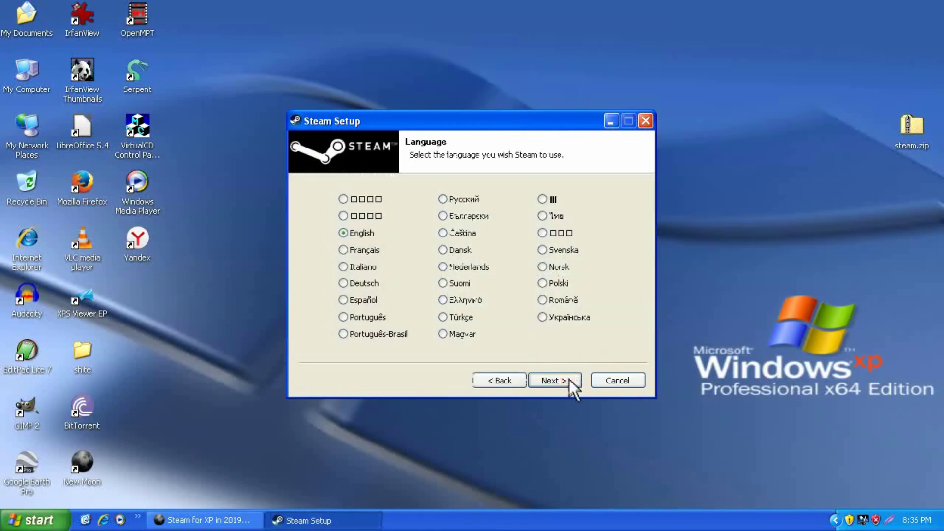
left_click(569, 379)
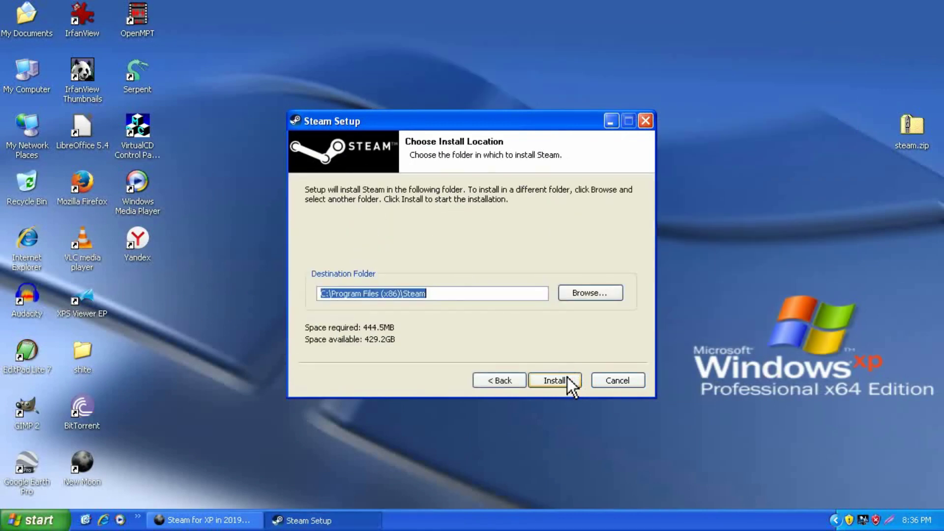
left_click(567, 378)
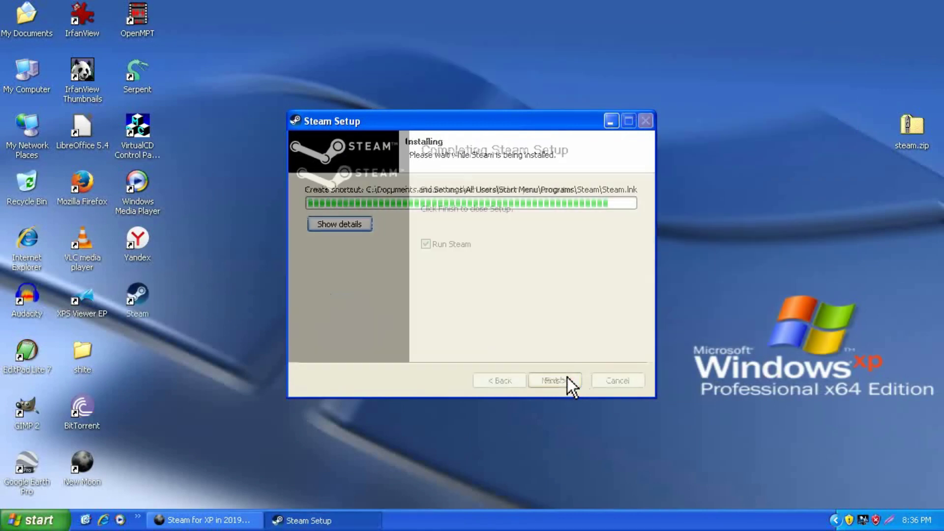
left_click(565, 376)
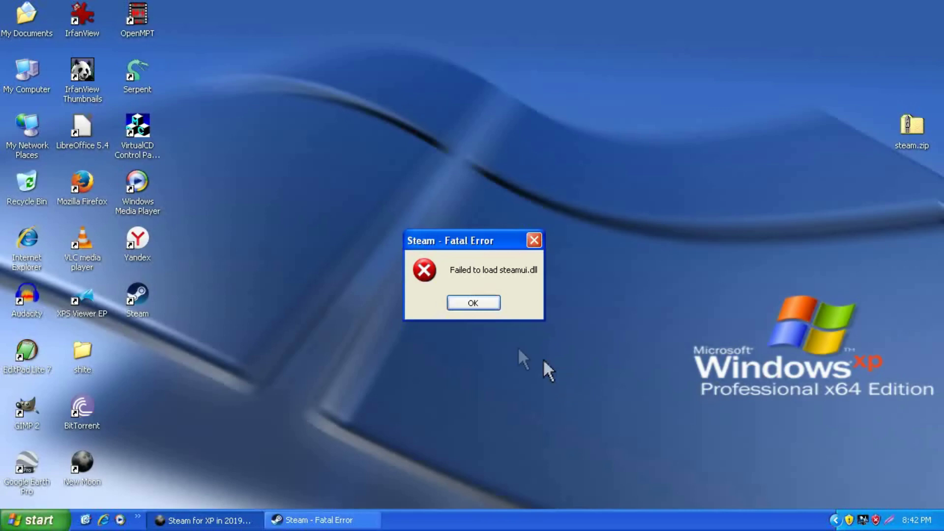
left_click(465, 304)
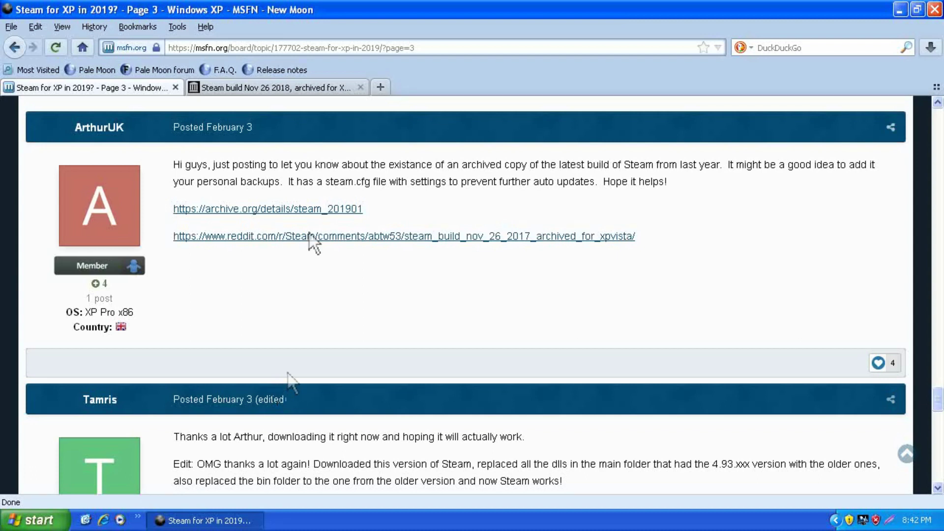
Step: Close the MSFN forum thread and get the ZIP of the archived Steam build Nov 26 2018 from its Internet Archive page
left_click(176, 87)
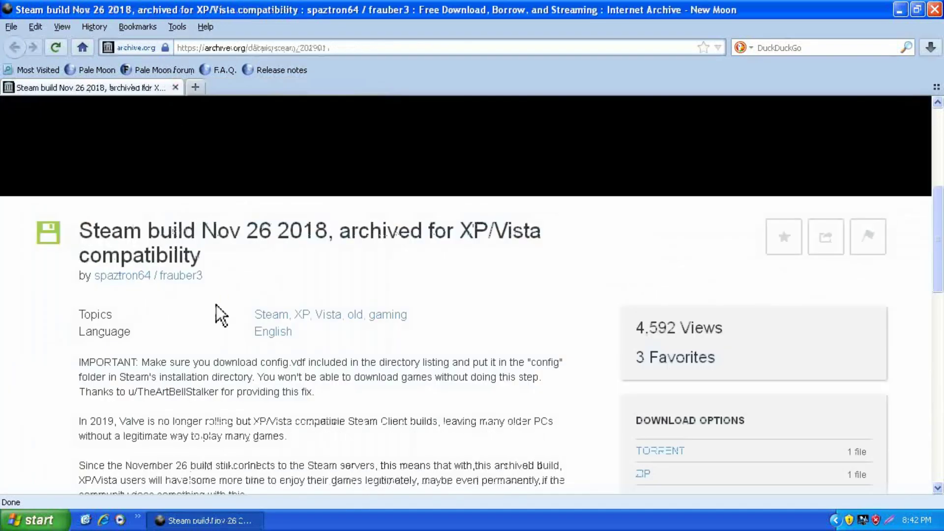
scroll(216, 305, "down", 5)
scroll(217, 305, "up", 10)
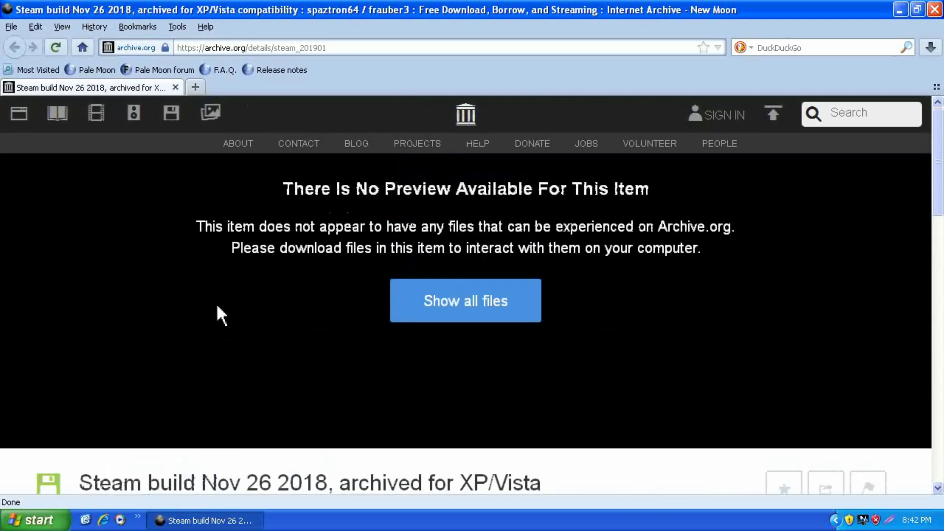
scroll(216, 303, "down", 5)
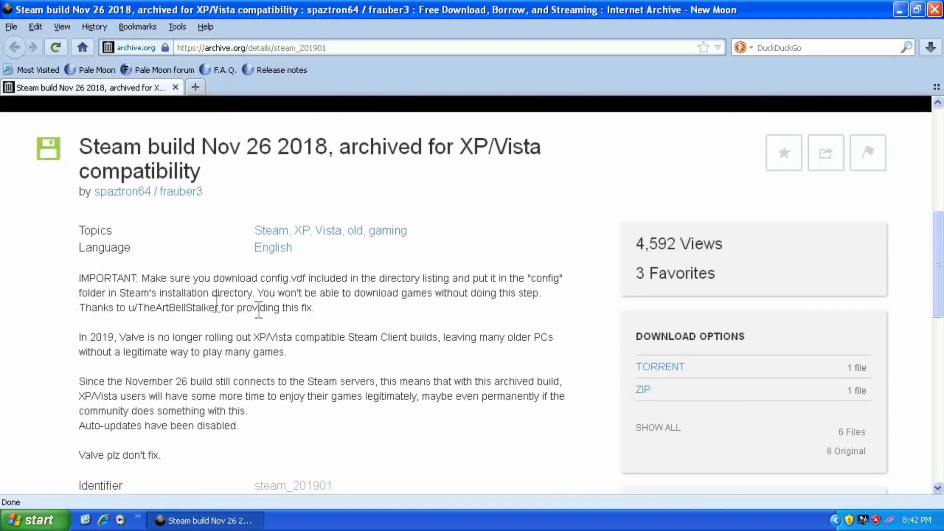
left_click(662, 390)
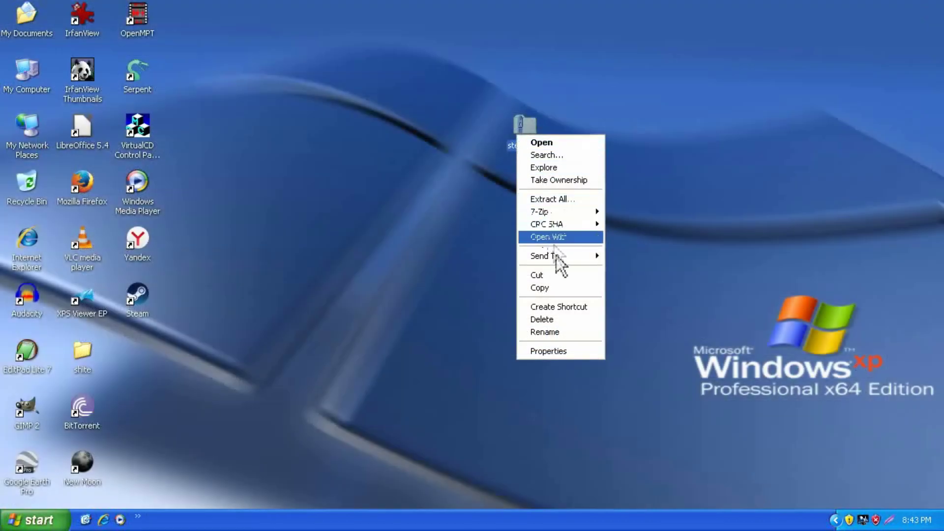
Step: Extract steam.zip on the desktop into its own "steam" folder with 7-Zip
mouse_move(556, 256)
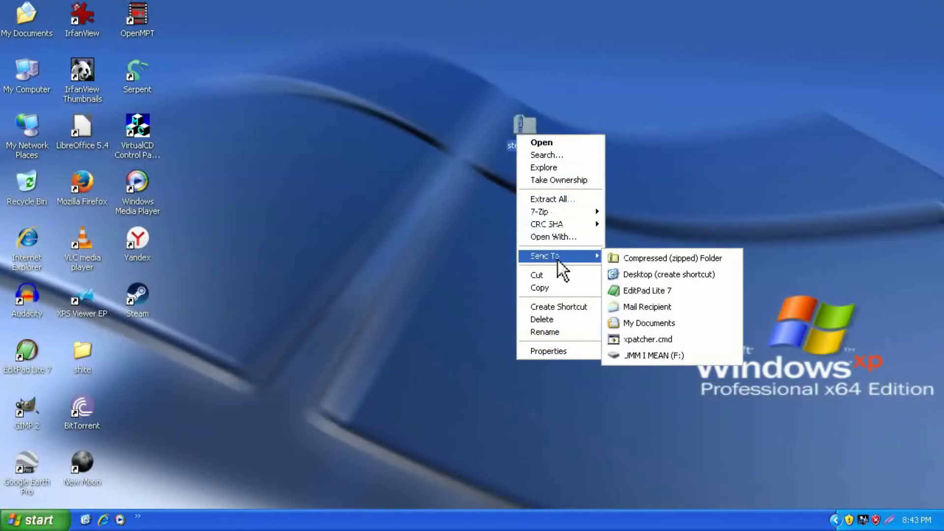
mouse_move(610, 216)
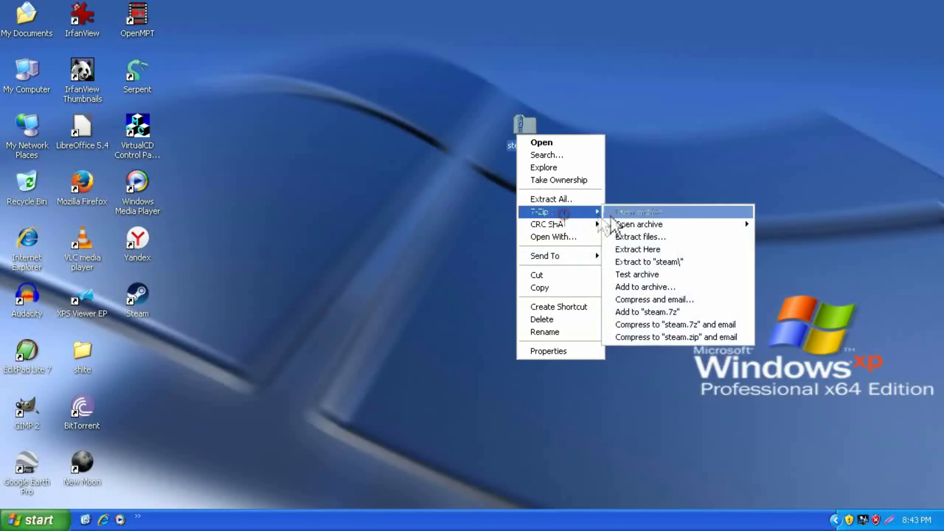
left_click(646, 262)
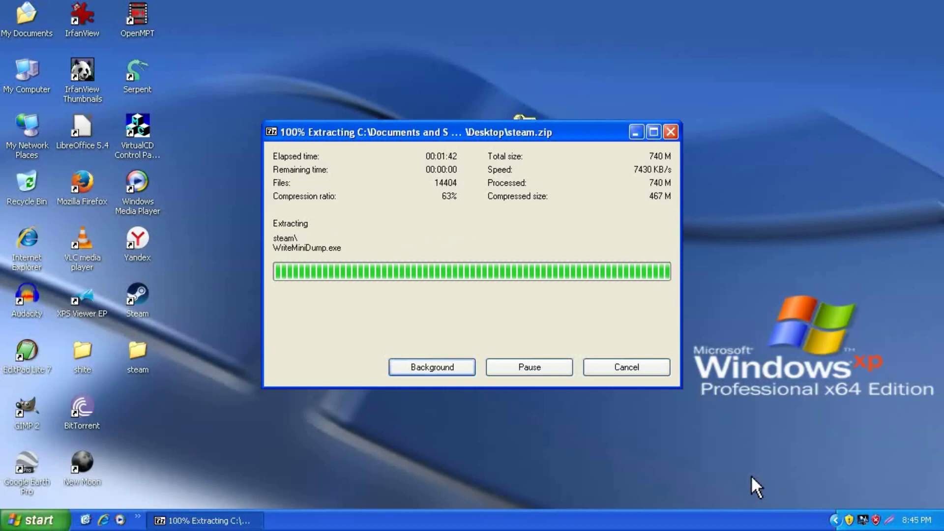
Step: Cut the extracted steam folder and open the Steam shortcut's target folder, closing the shortcut's properties
right_click(140, 355)
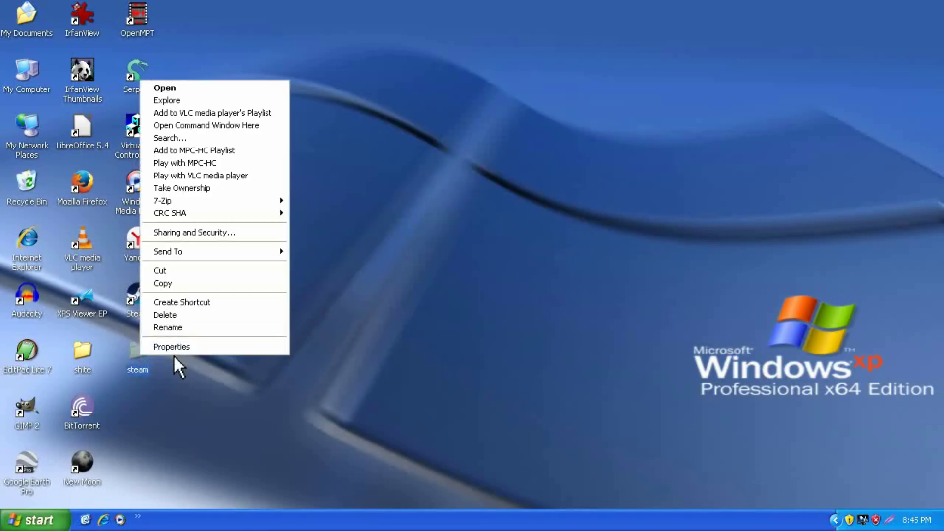
left_click(146, 283)
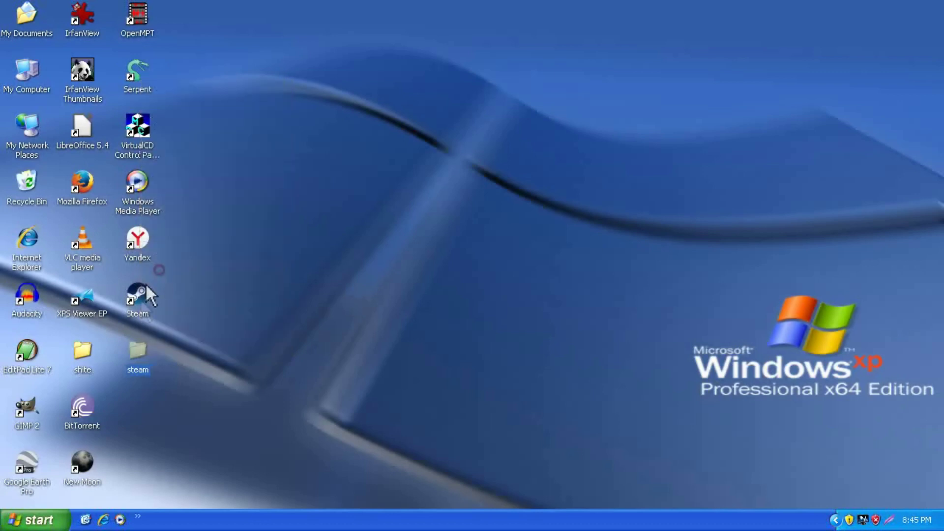
right_click(139, 303)
left_click(173, 474)
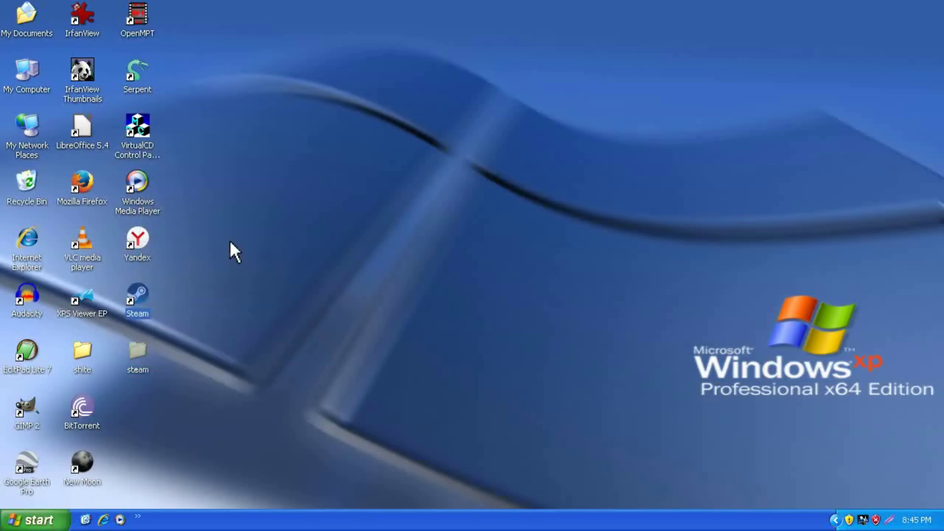
left_click(206, 386)
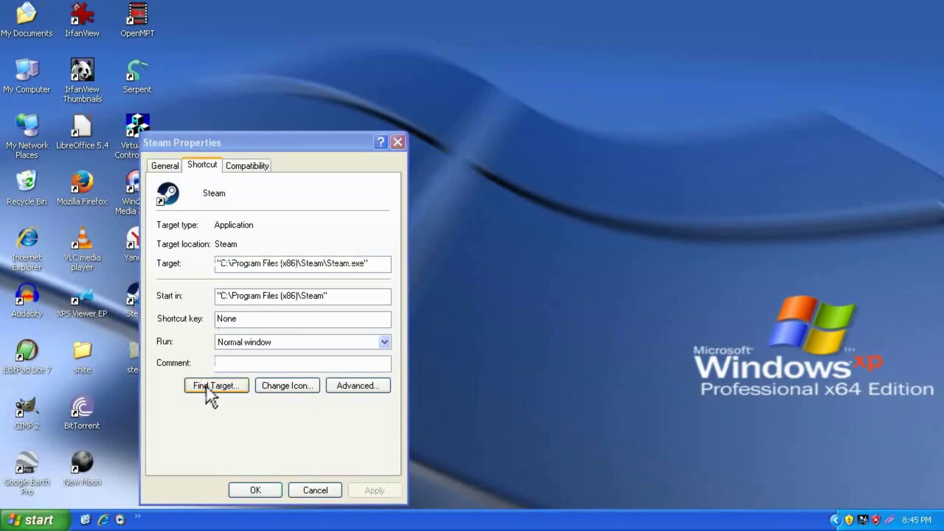
left_click(309, 490)
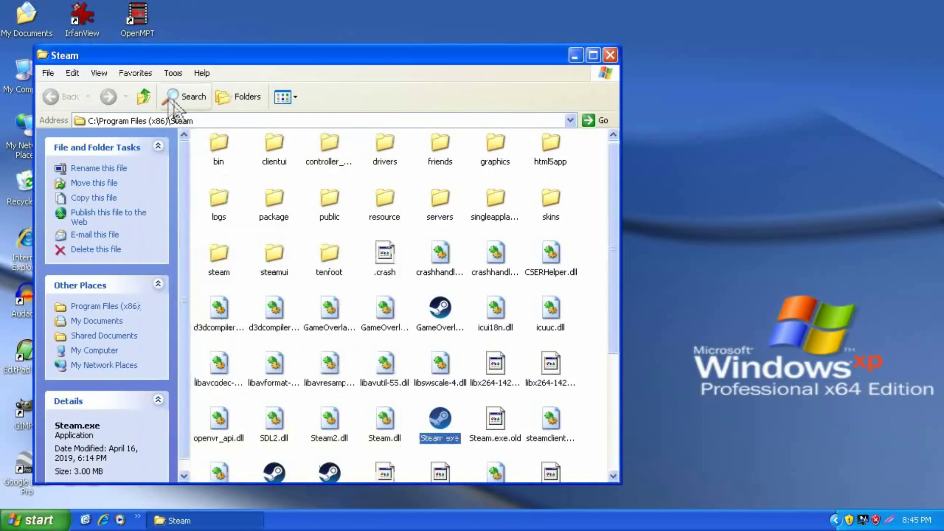
Step: Delete the installed Steam folder from C:\Program Files (x86) and paste the extracted steam folder in its place
left_click(143, 96)
scroll(370, 290, "down", 10)
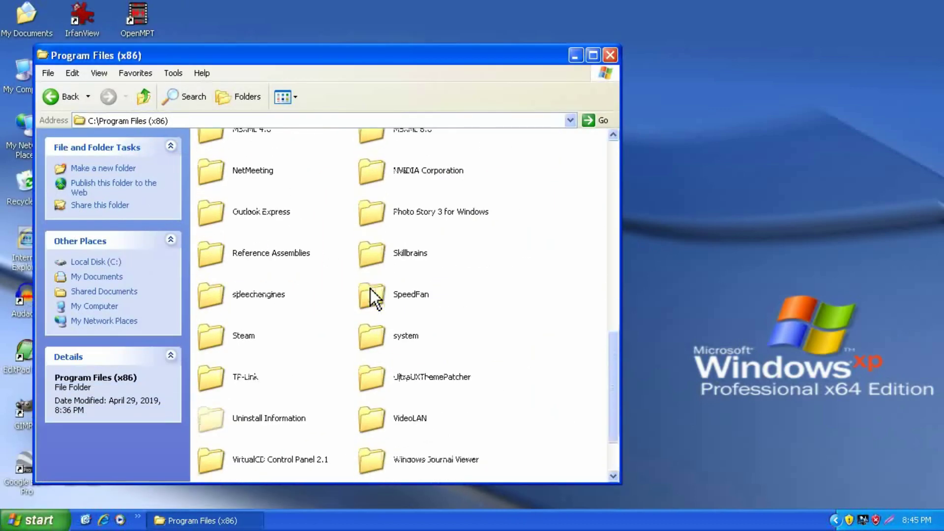
left_click(215, 338)
key("Delete")
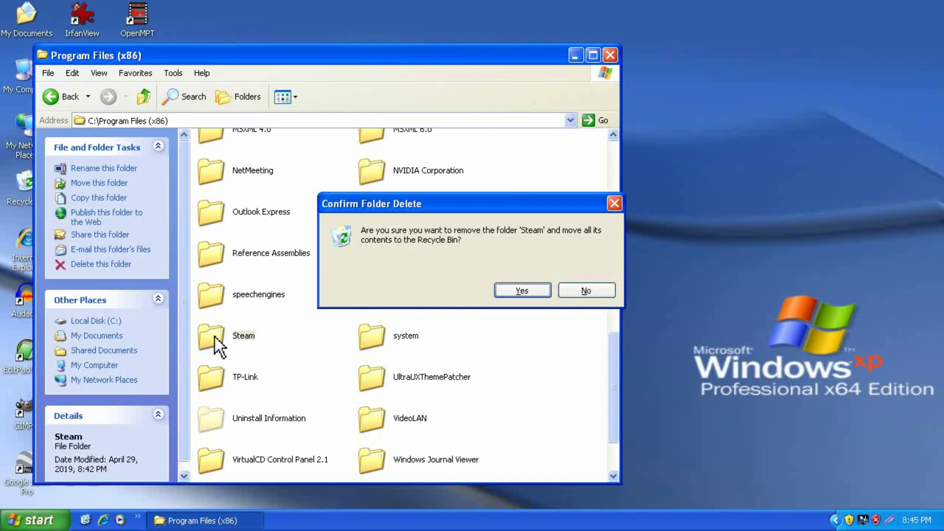
left_click(520, 291)
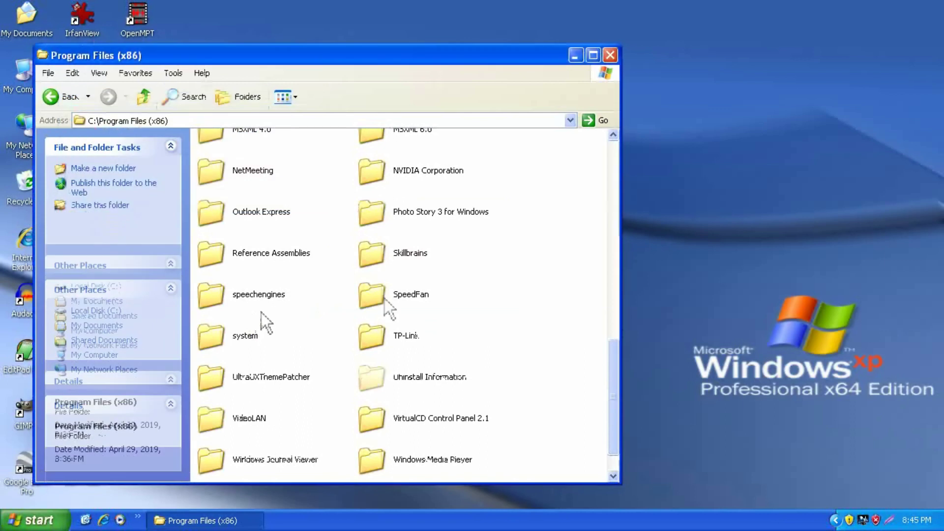
right_click(550, 279)
left_click(577, 340)
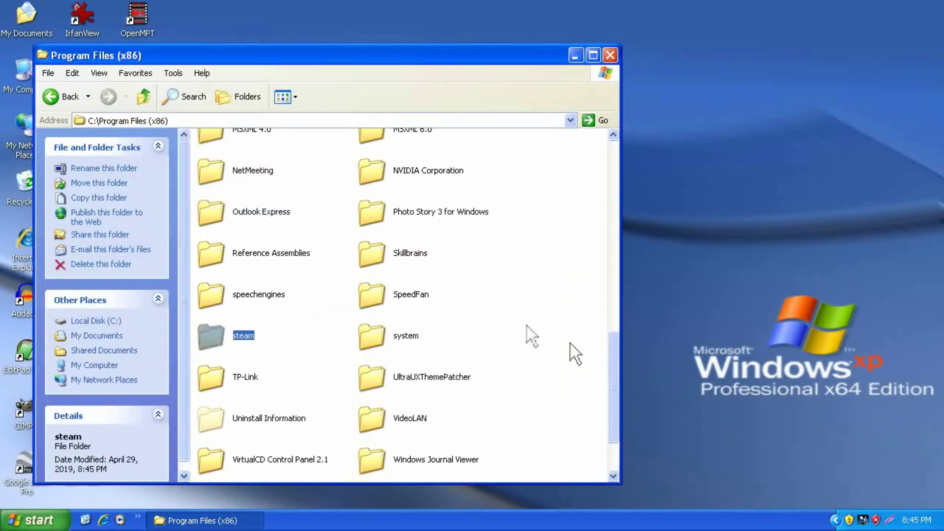
Step: Open steam.cfg from the pasted steam folder with EditPad Lite and check its BootStrapperInhibitAll and self-update lines
double_click(212, 333)
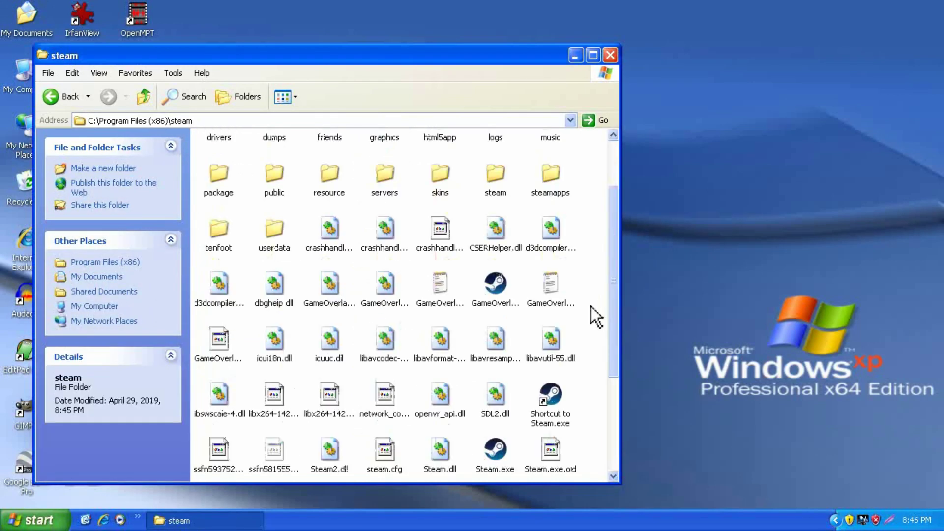
scroll(590, 306, "down", 3)
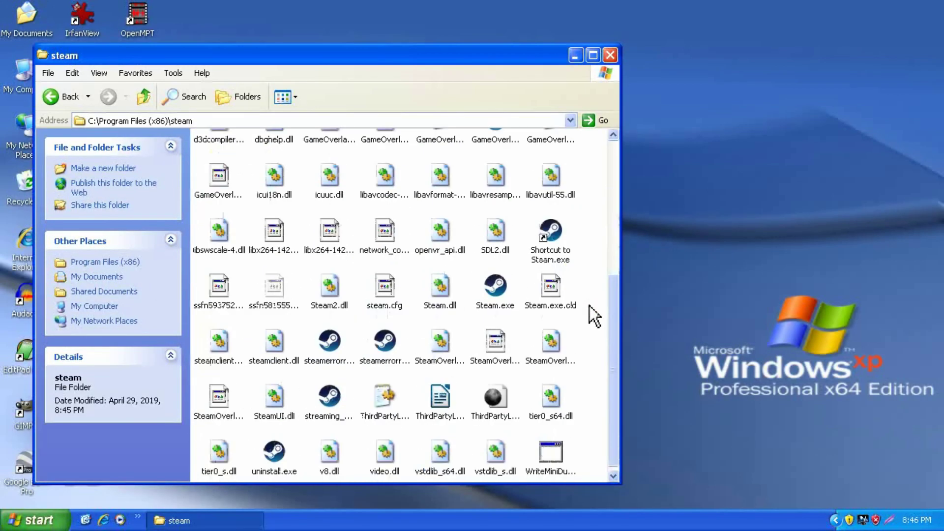
right_click(389, 281)
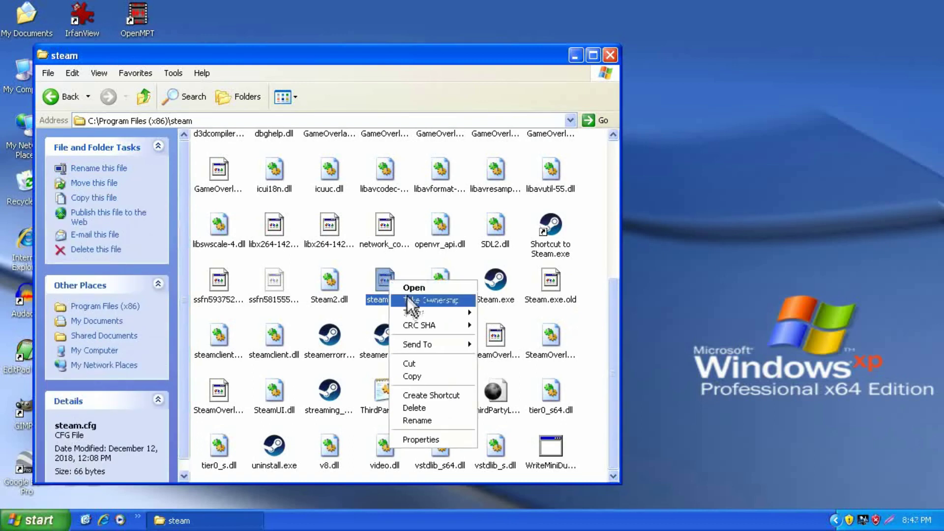
left_click(411, 288)
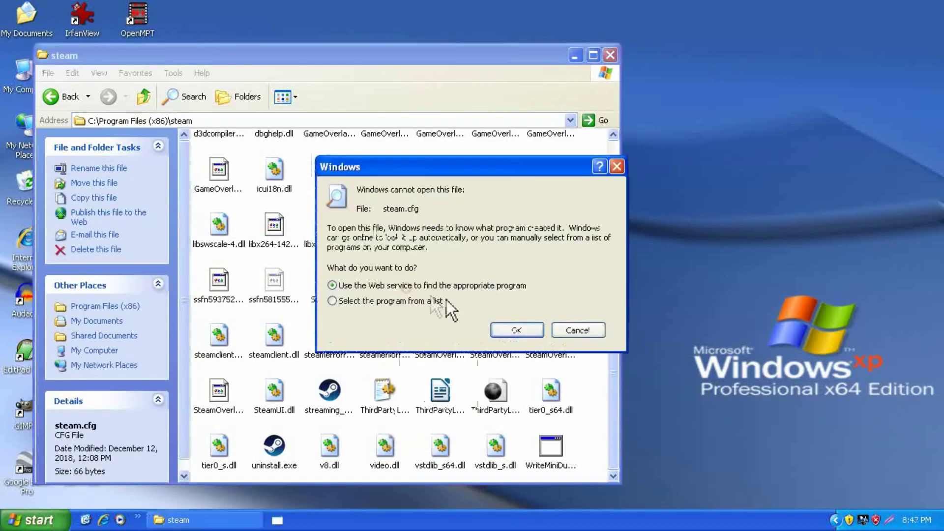
left_click(440, 301)
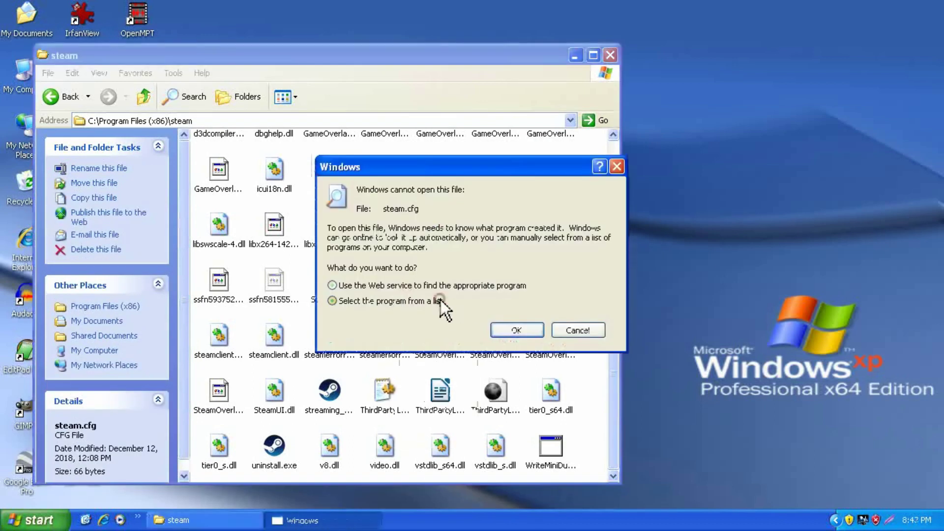
left_click(510, 325)
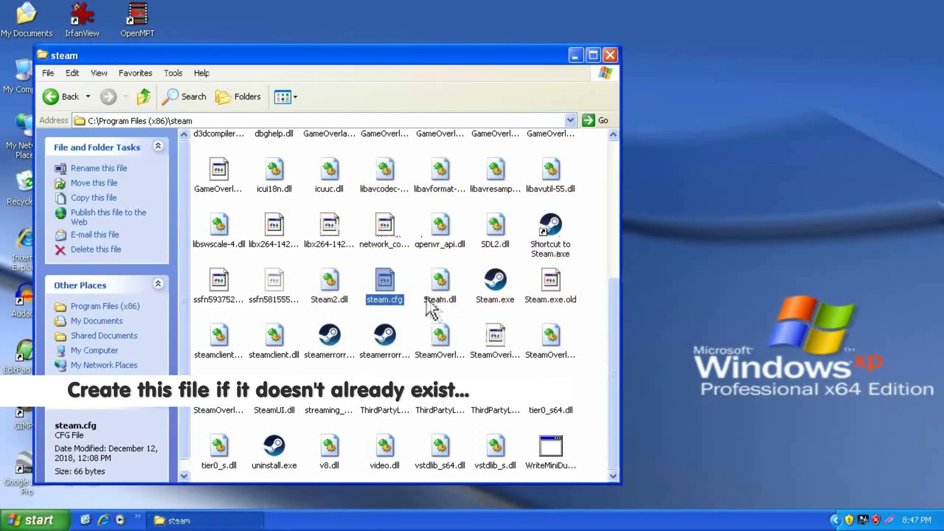
left_click(384, 182)
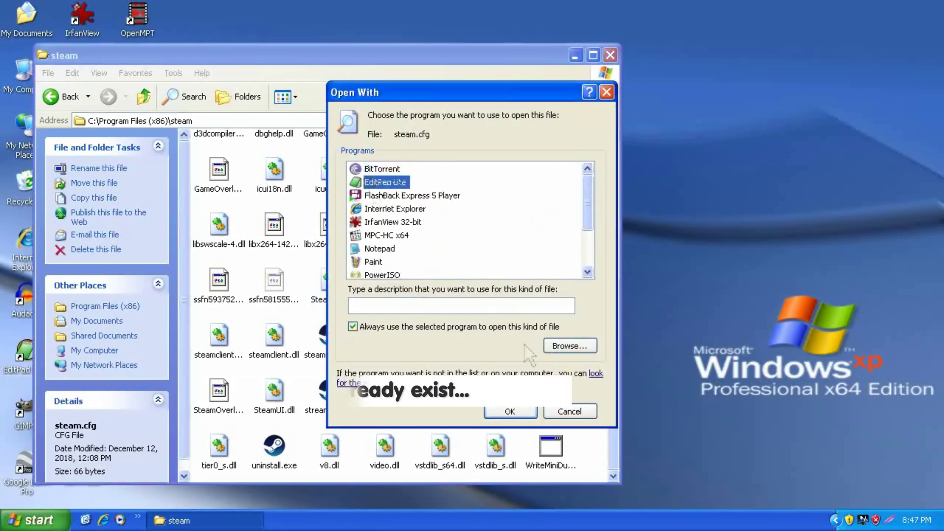
left_click(516, 408)
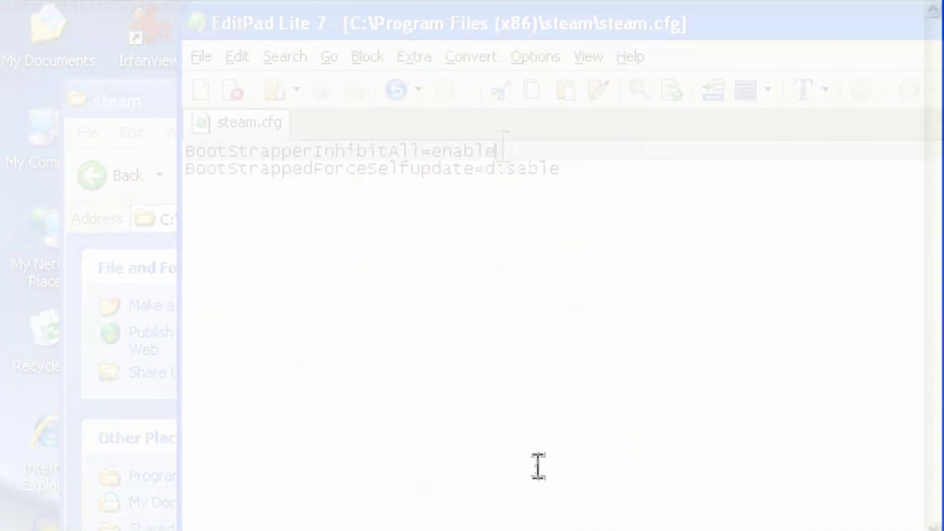
left_click_drag(271, 82, 240, 73)
left_click_drag(439, 140, 164, 137)
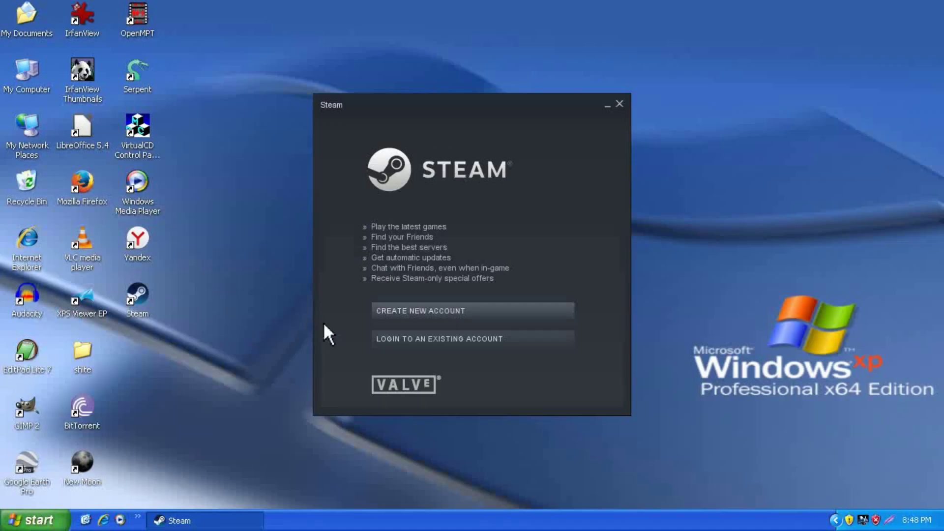
Step: Log in to the existing Steam account and look through the games in its library
left_click(431, 343)
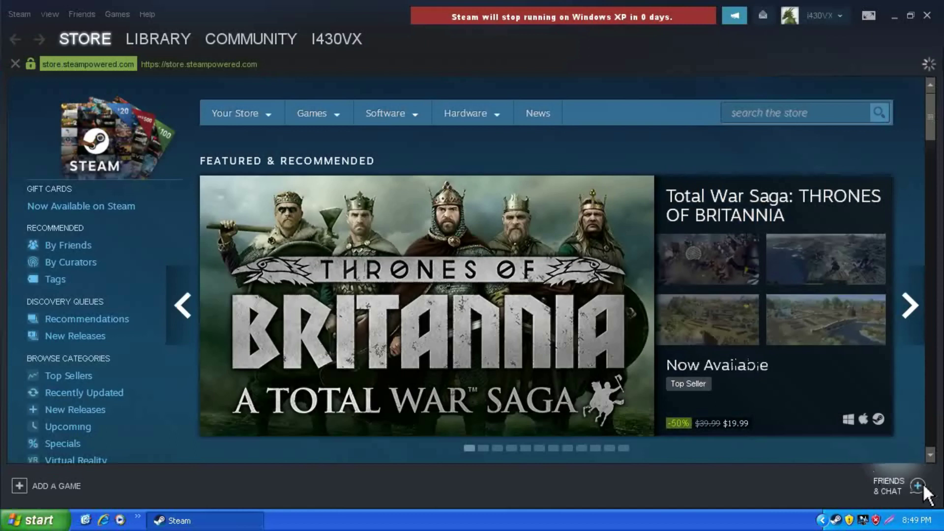
left_click(169, 37)
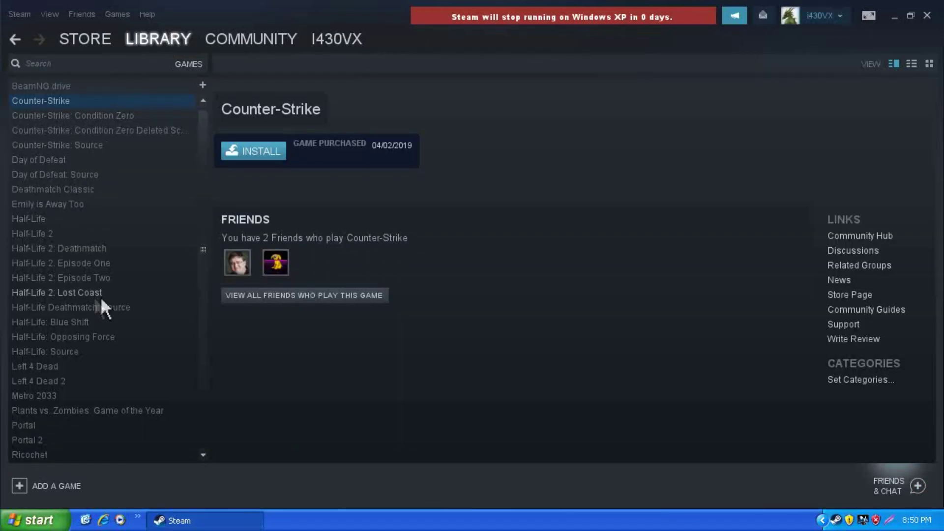
scroll(89, 249, "down", 3)
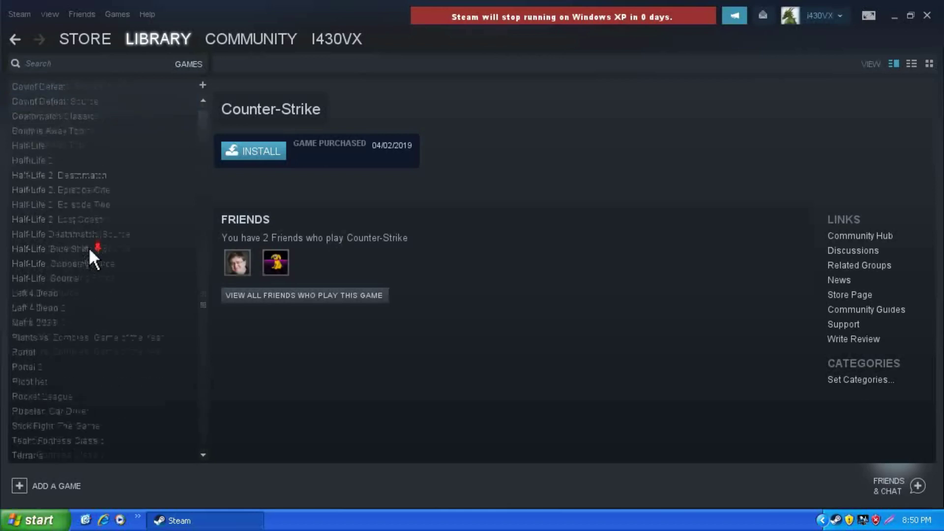
scroll(88, 247, "up", 3)
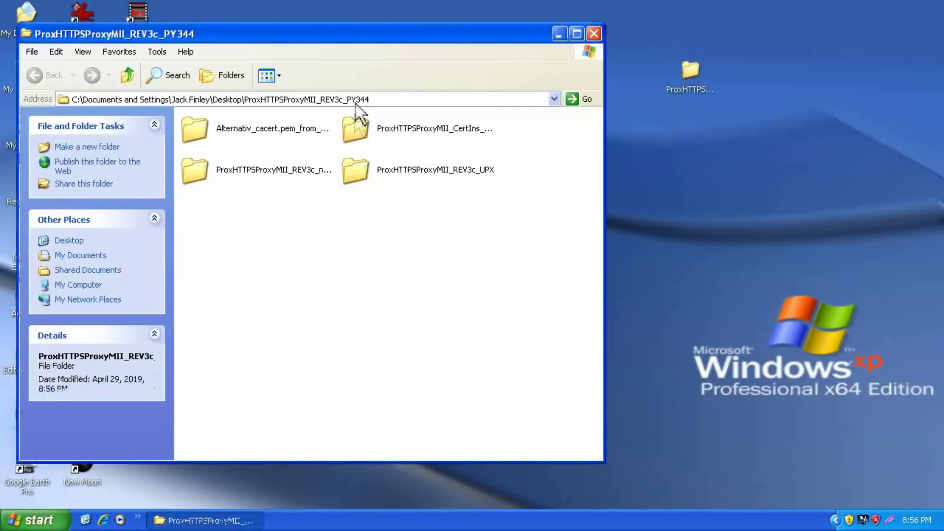
Step: Look through the ProxHTTPSProxyMII_REV3c_PY344 folders and select ProxHTTPS Cert Install.exe in the CertIns_Windows folder
left_click(384, 129)
left_click(382, 156)
left_click(286, 155)
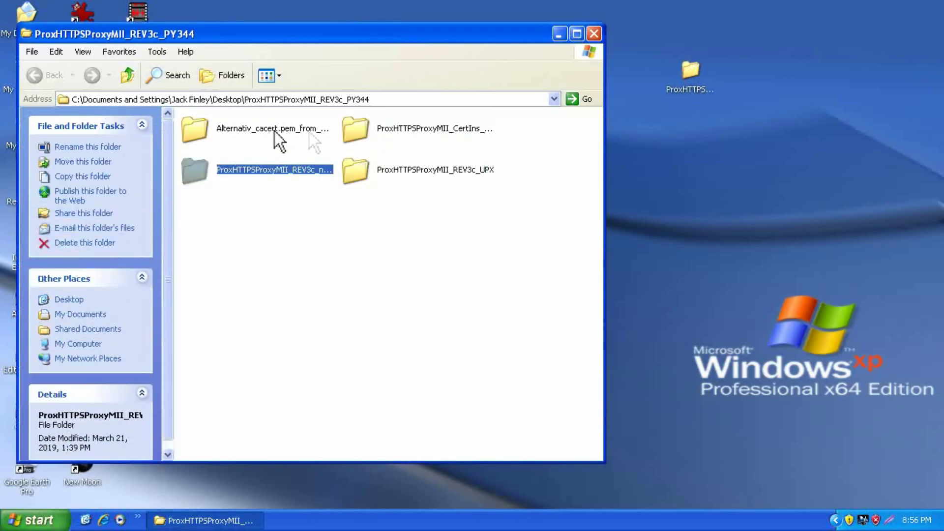
double_click(360, 134)
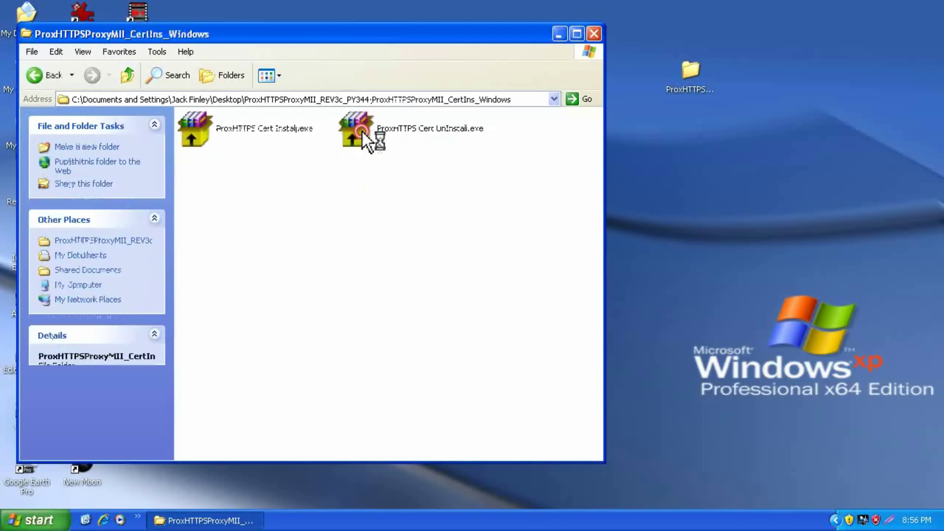
left_click(249, 135)
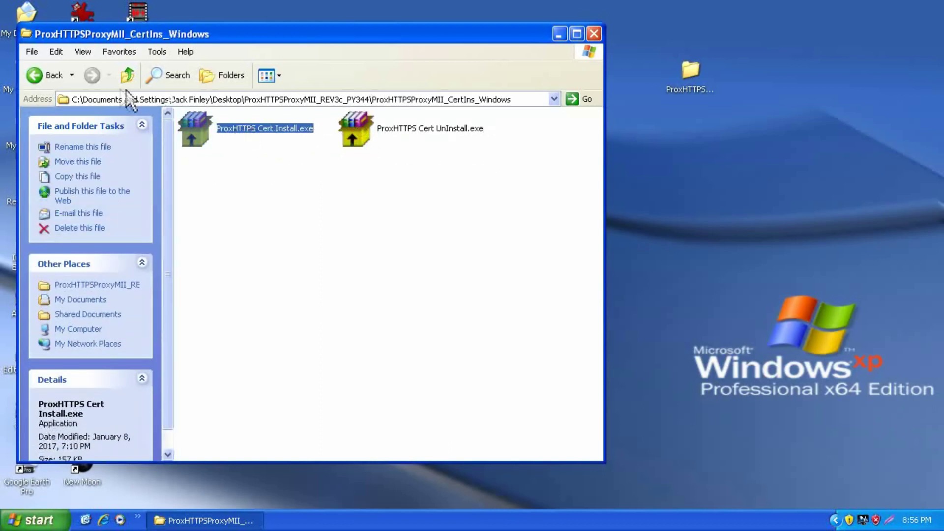
Step: Run ProxHTTPSProxy_PSwitch.exe from the ProxHTTPSProxyMII_REV3c_noUPX folder
left_click(53, 77)
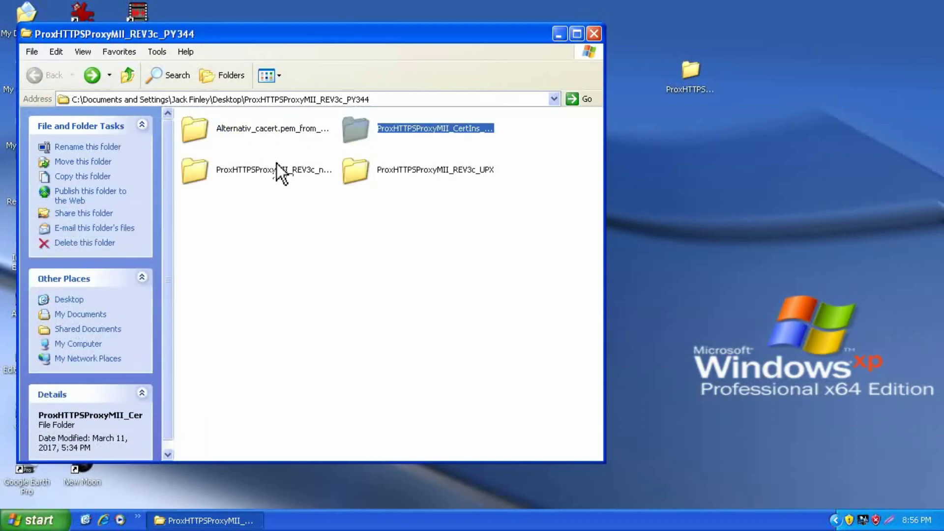
double_click(308, 170)
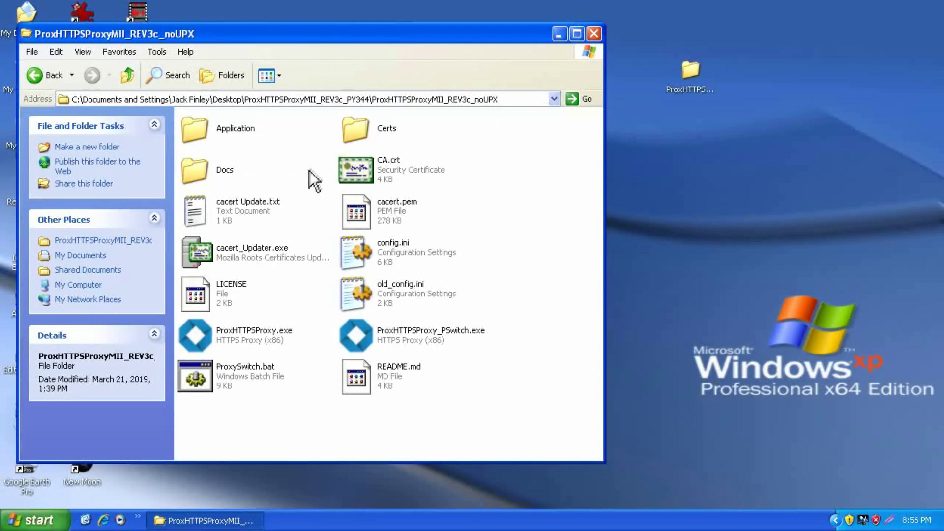
left_click(385, 332)
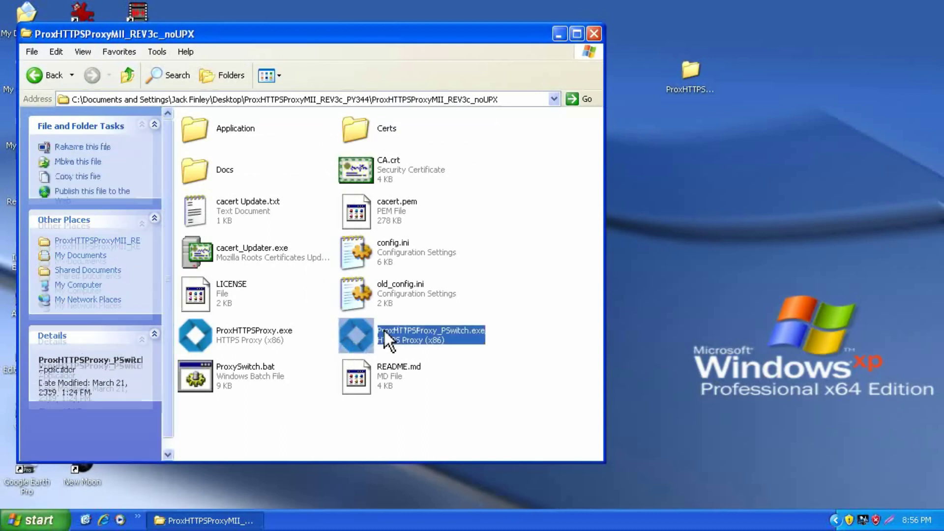
double_click(384, 329)
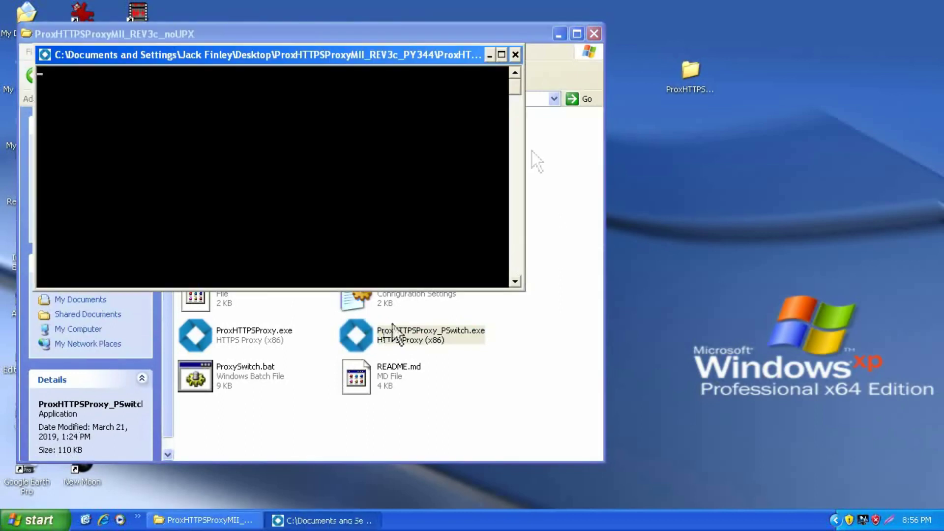
left_click(489, 308)
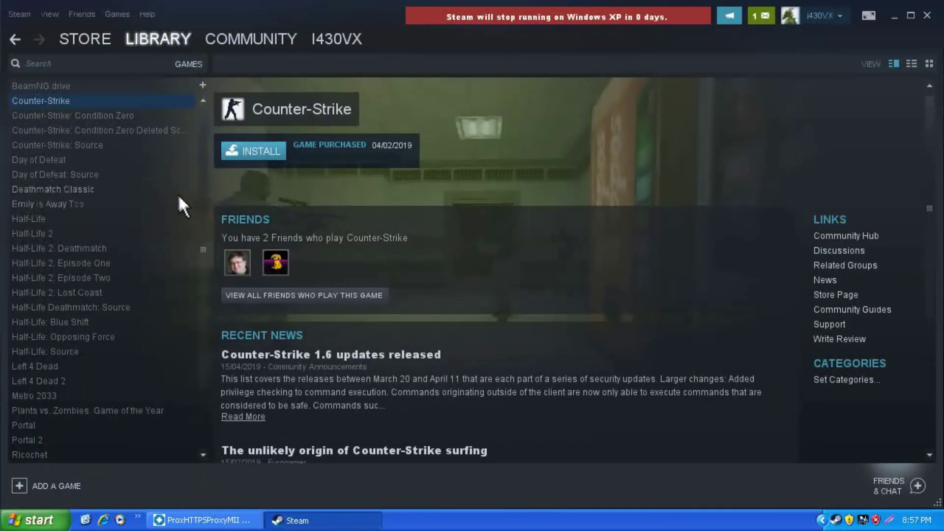
Step: Install Russian Car Driver from the Steam library under C:\Program Files (x86)\Steam with desktop and start menu shortcuts, minimizing the Steam window
scroll(171, 190, "down", 3)
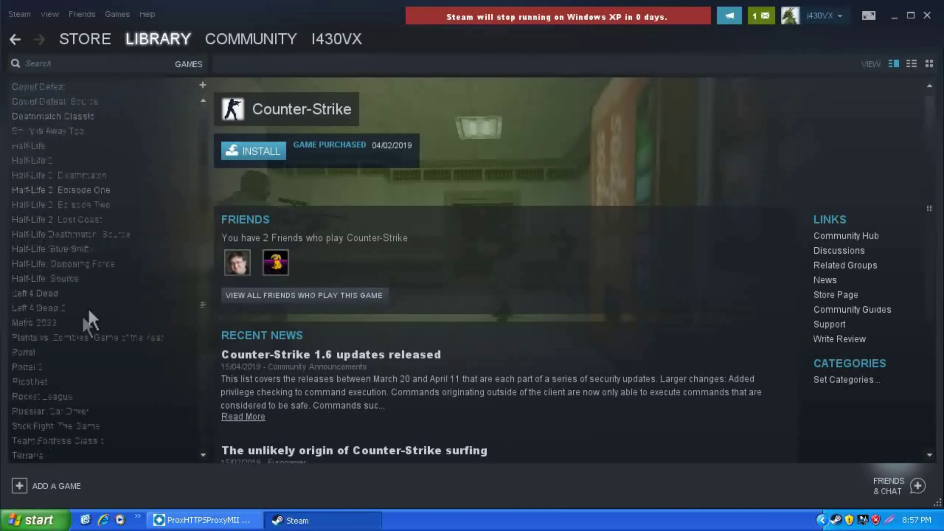
left_click(50, 410)
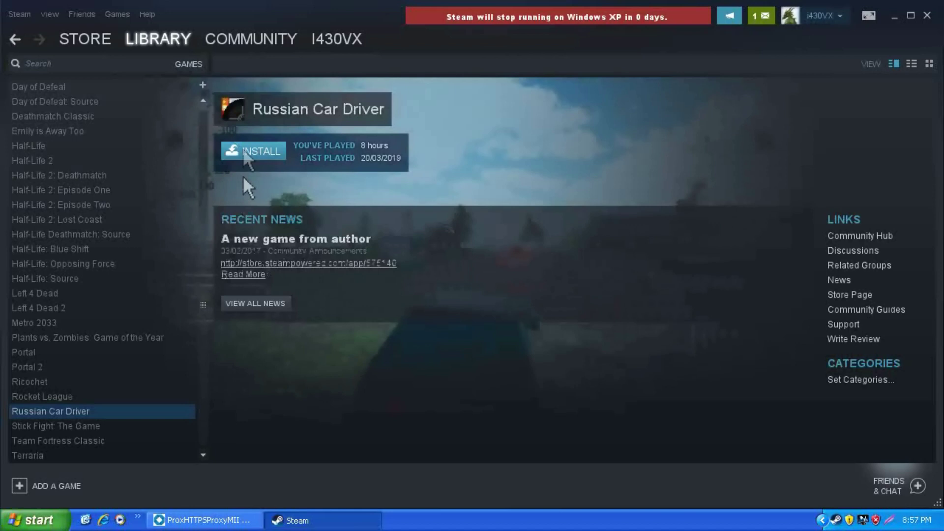
left_click(243, 150)
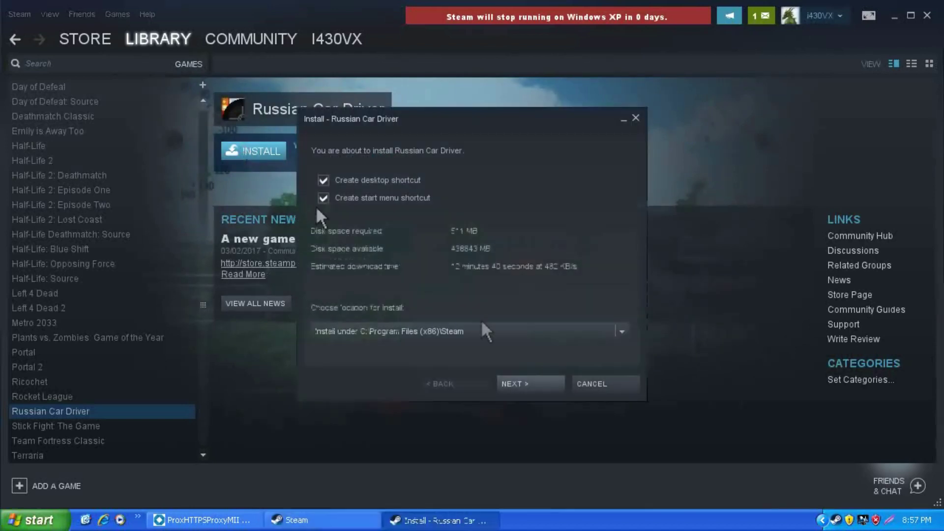
left_click(539, 385)
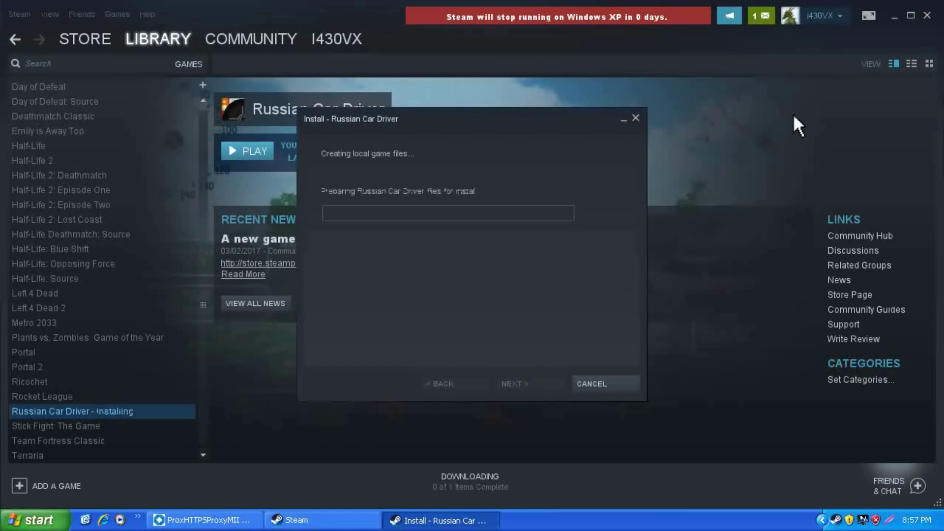
left_click(895, 15)
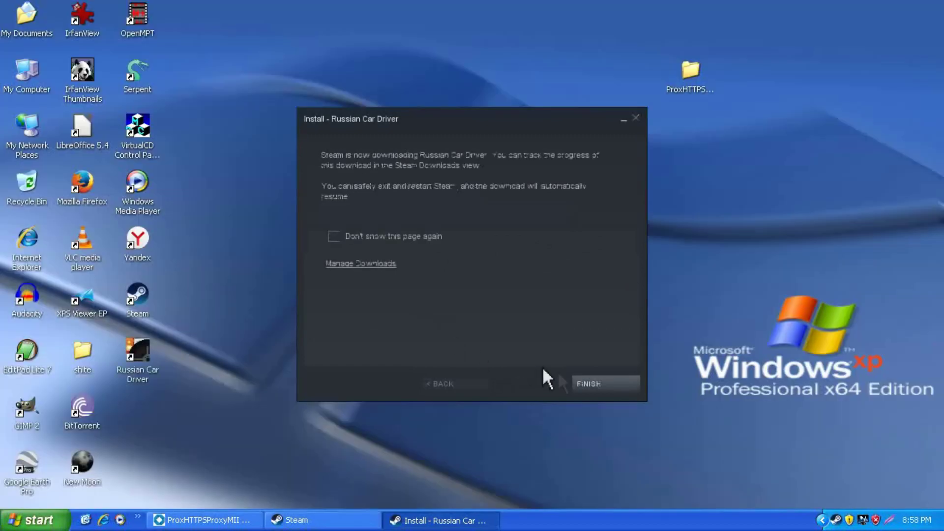
left_click(589, 385)
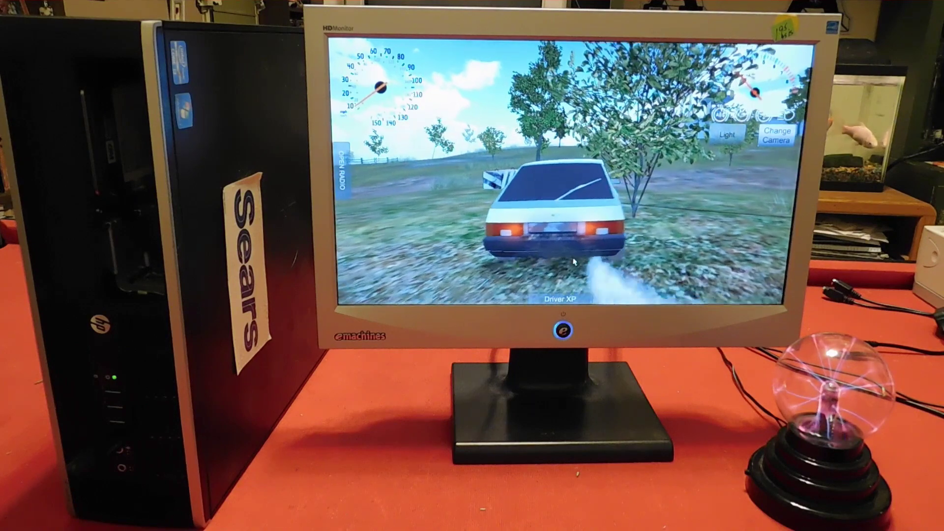
key("Up")
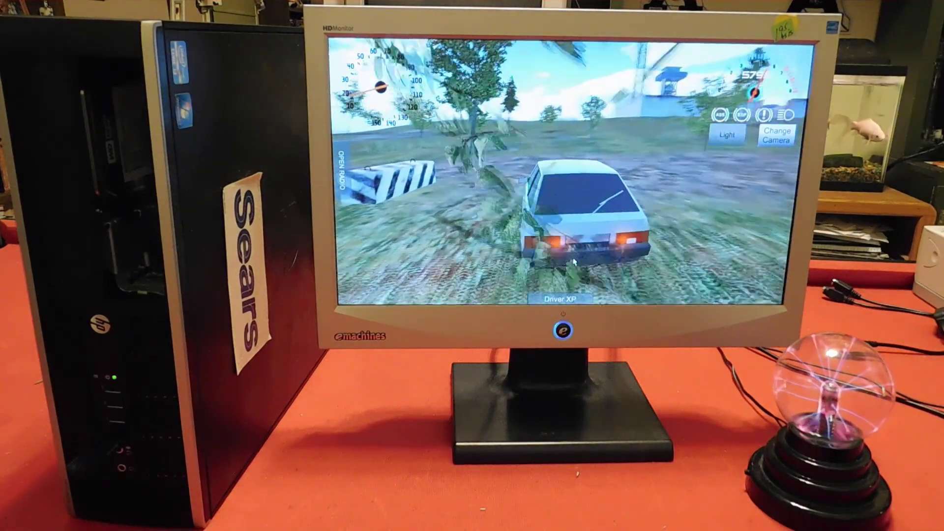
key("Up")
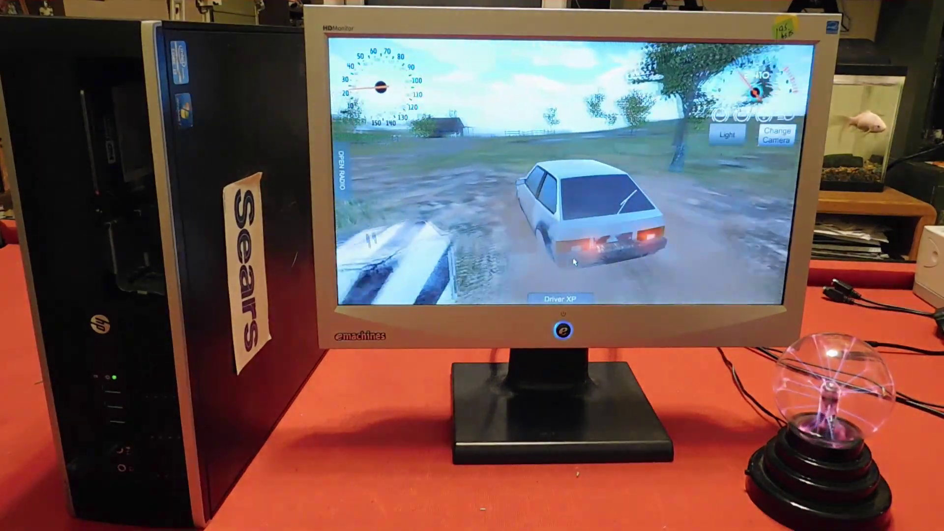
key("Up")
key("Up")
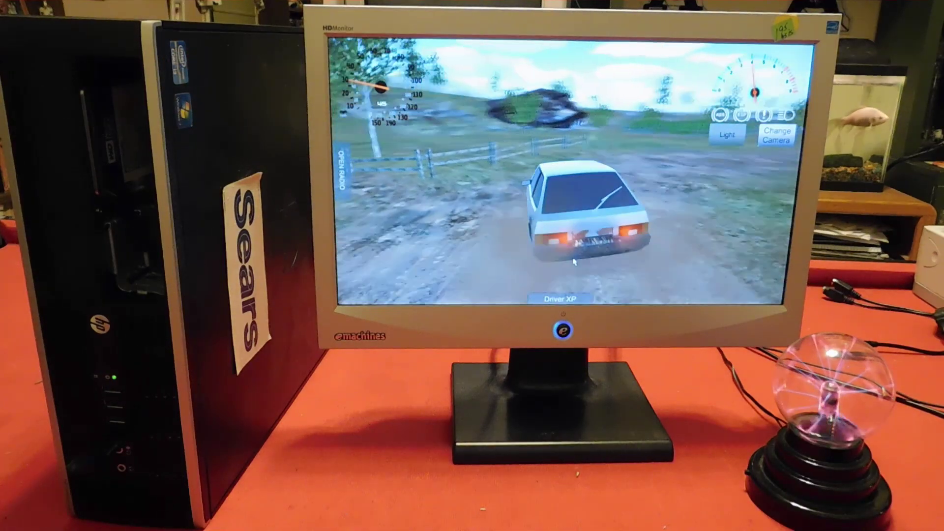
key("Up")
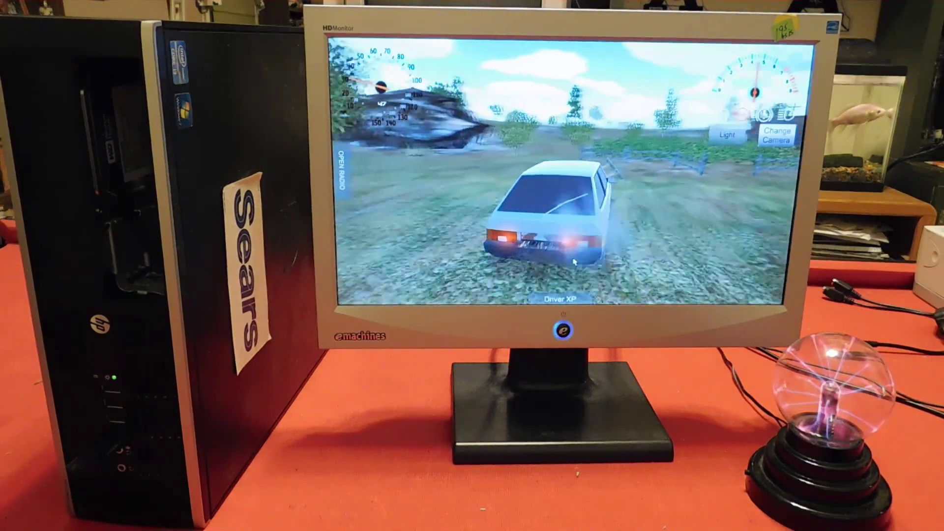
key("Up")
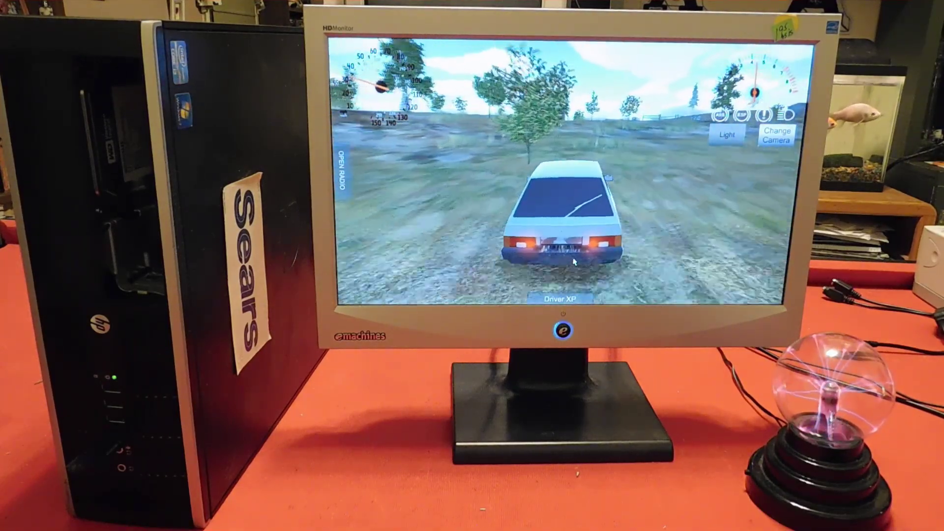
key("Up")
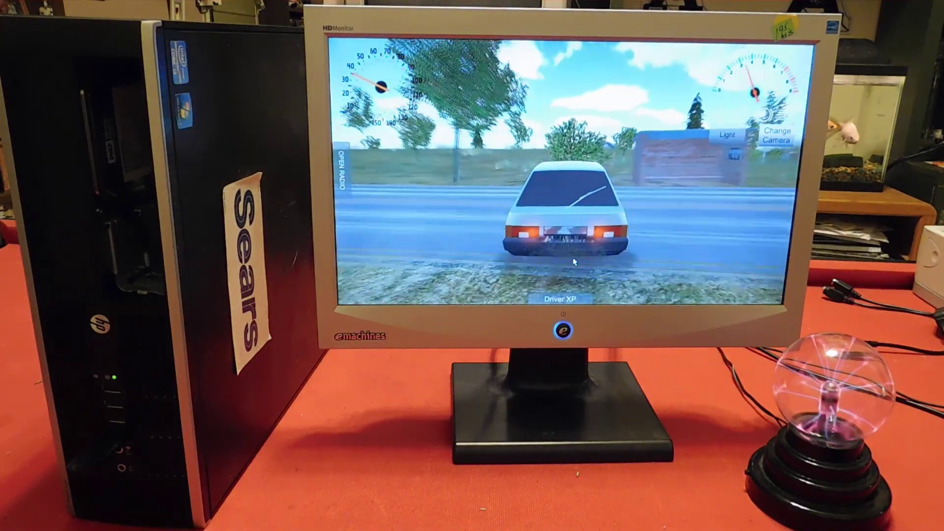
key("Up")
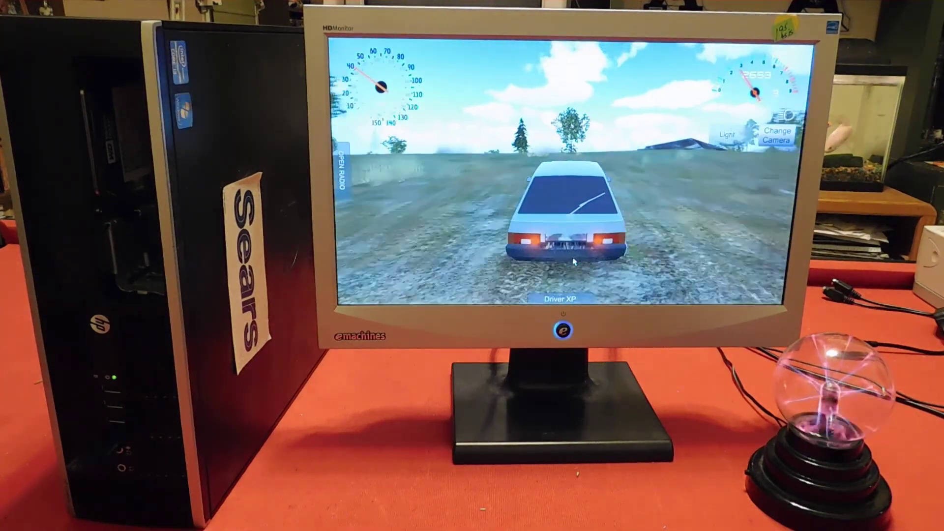
key("Left")
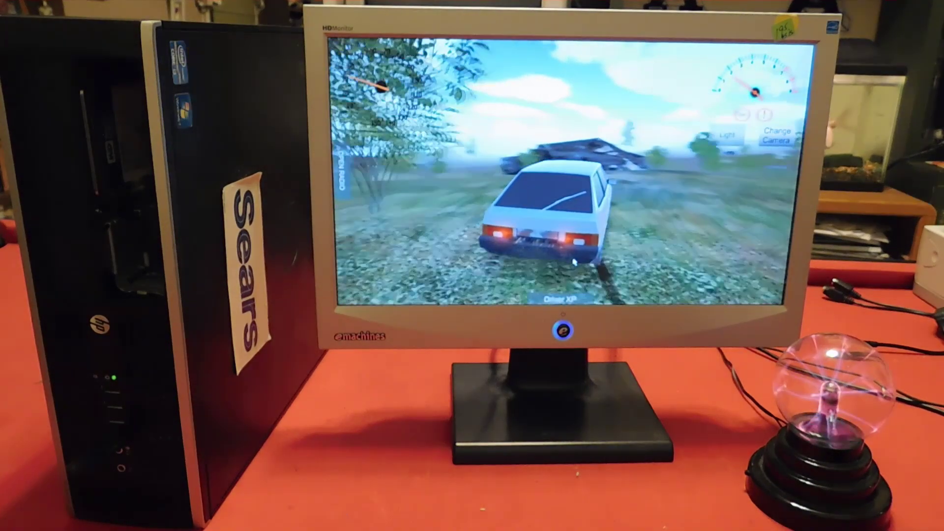
key("Up")
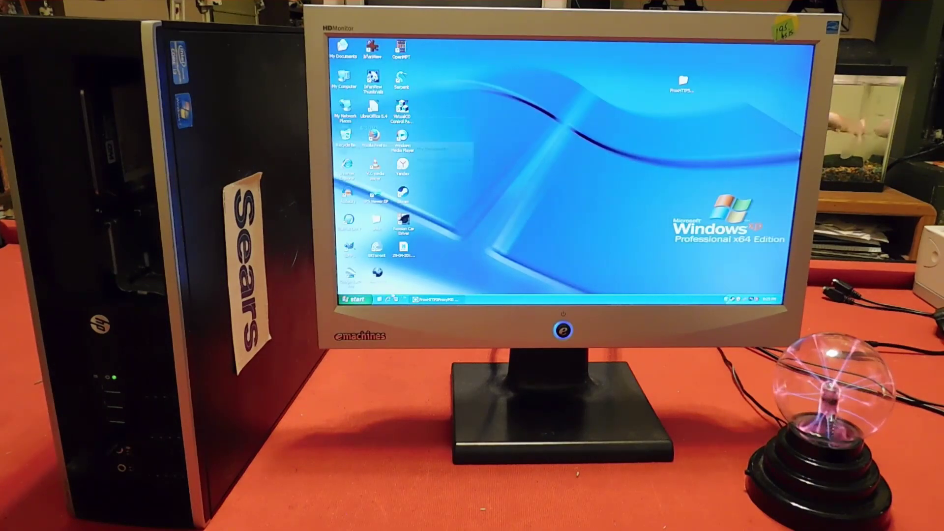
left_click(354, 299)
left_click(458, 285)
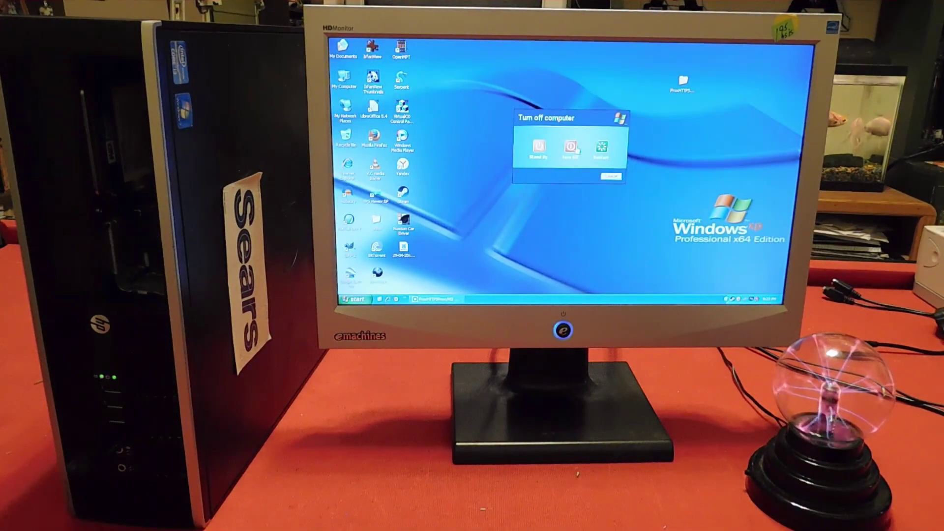
left_click(573, 147)
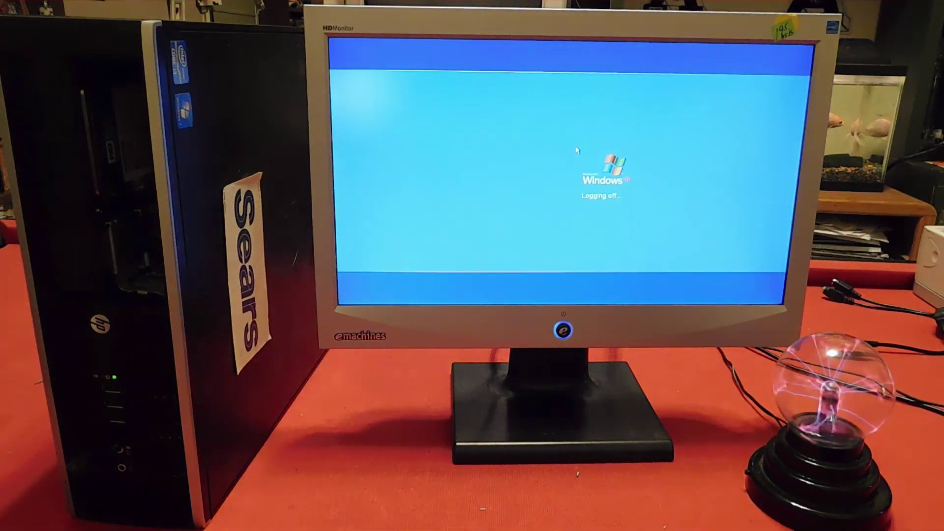